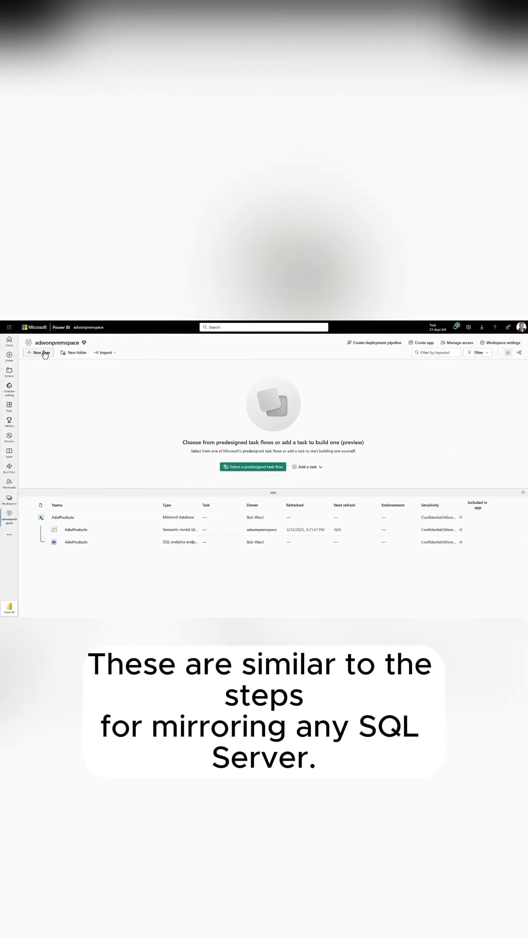
# Create a new Mirrored SQL Server item and connect to the AdventureWorksLT database connection
pyautogui.click(45, 355)
pyautogui.scroll(-5, 416, 501)
pyautogui.scroll(-5, 417, 501)
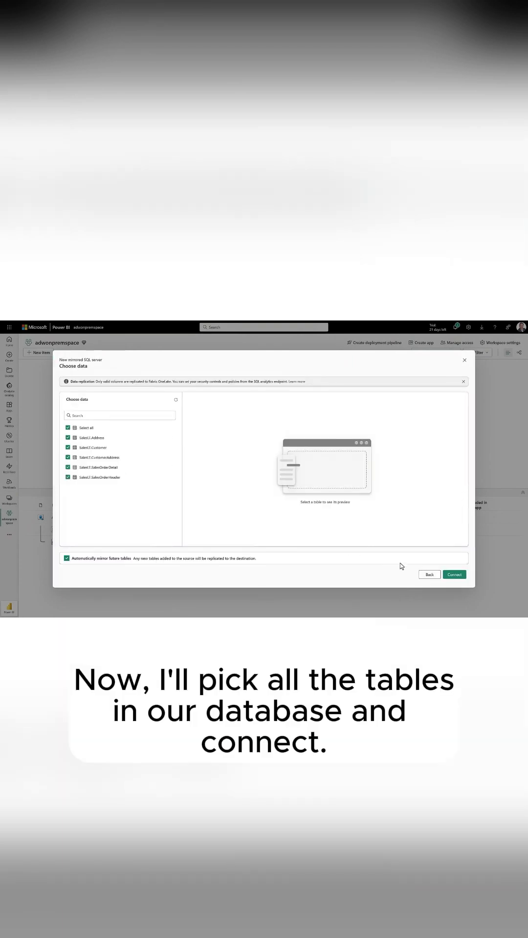
pyautogui.click(454, 575)
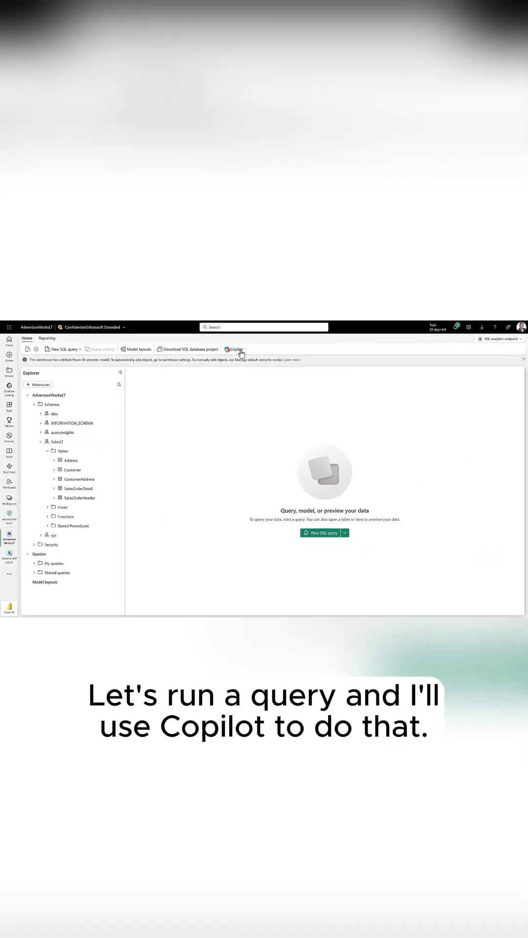
# Ask Copilot for top customers by sales and insert its generated SQL into a new query
pyautogui.click(229, 345)
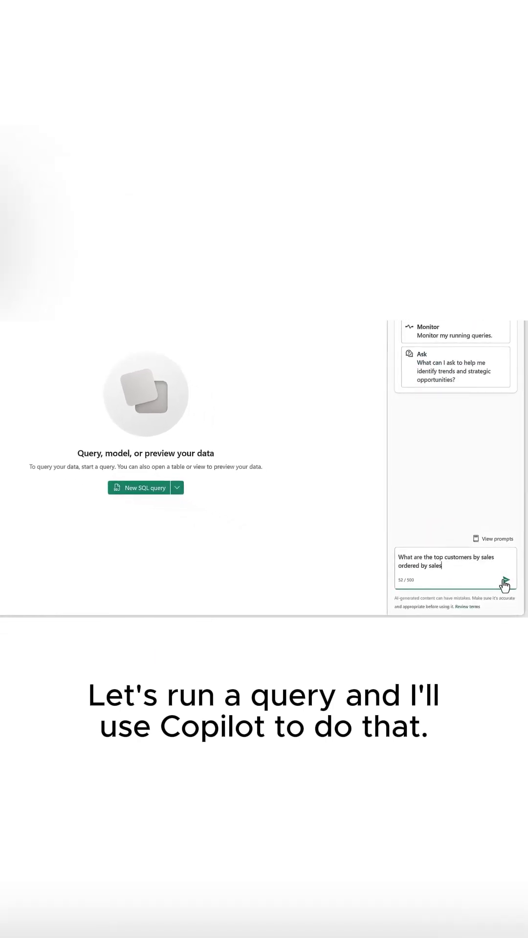
pyautogui.click(503, 445)
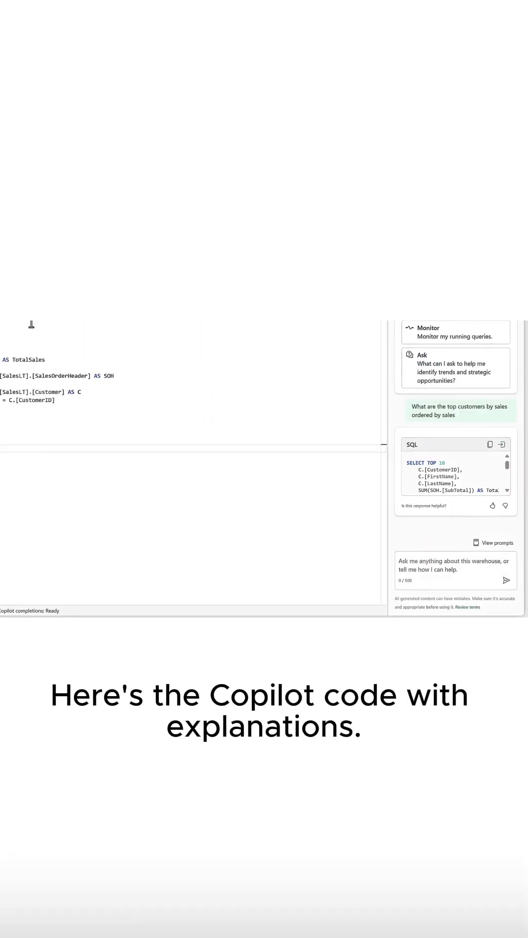
# Run the top-10 customers by total sales query and view its results
pyautogui.click(18, 346)
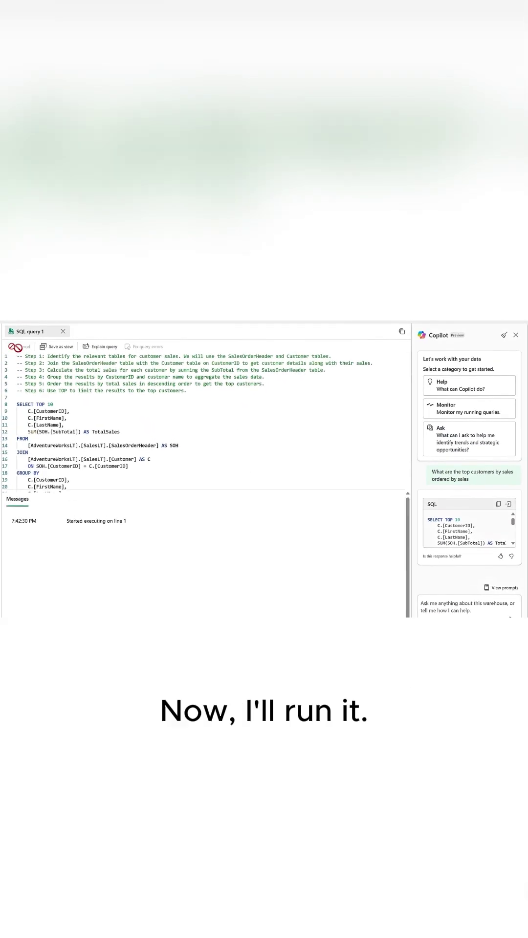